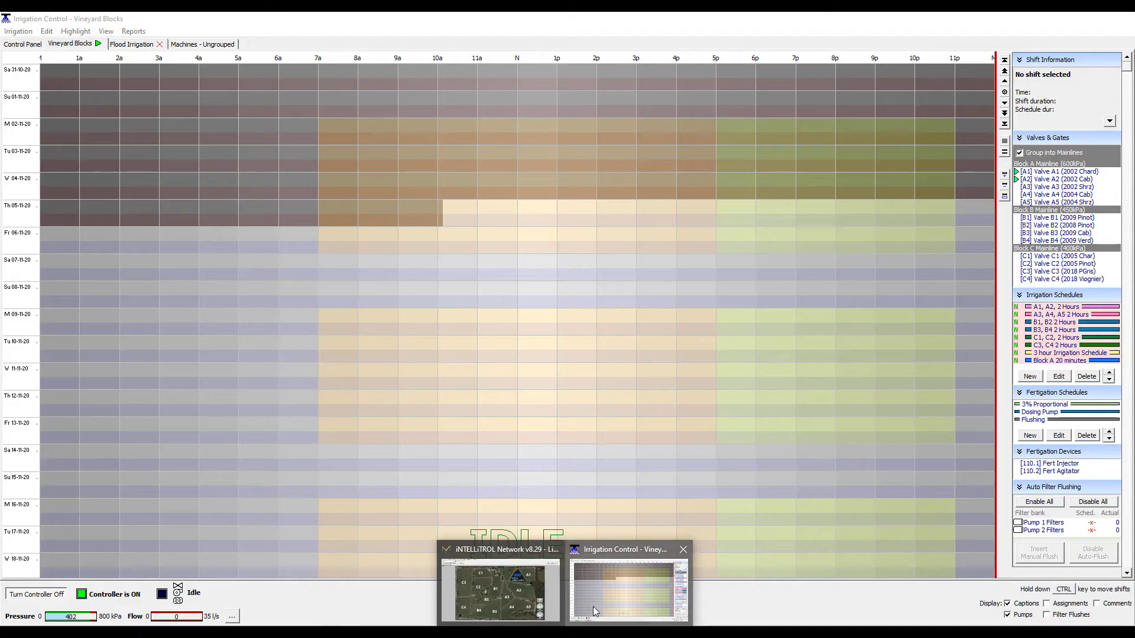
# In the Irrigation Control window, schedule a 2-hour shift for valves A1 and A3 starting 07/11/2020 at 05:10.
pyautogui.click(594, 606)
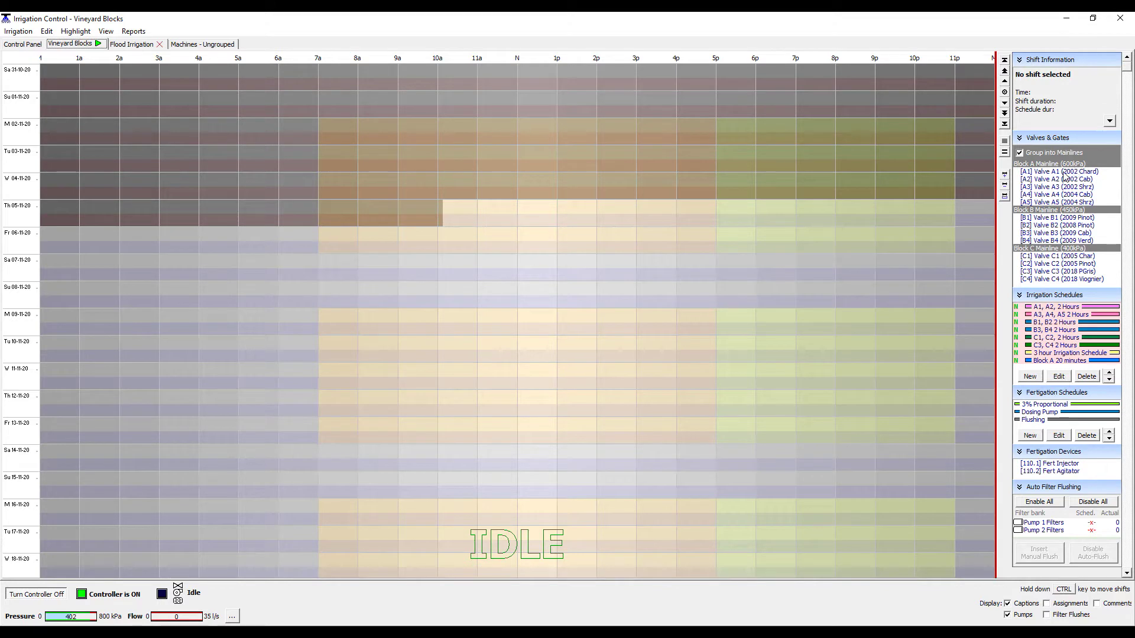
pyautogui.moveTo(1061, 172); pyautogui.dragTo(246, 258)
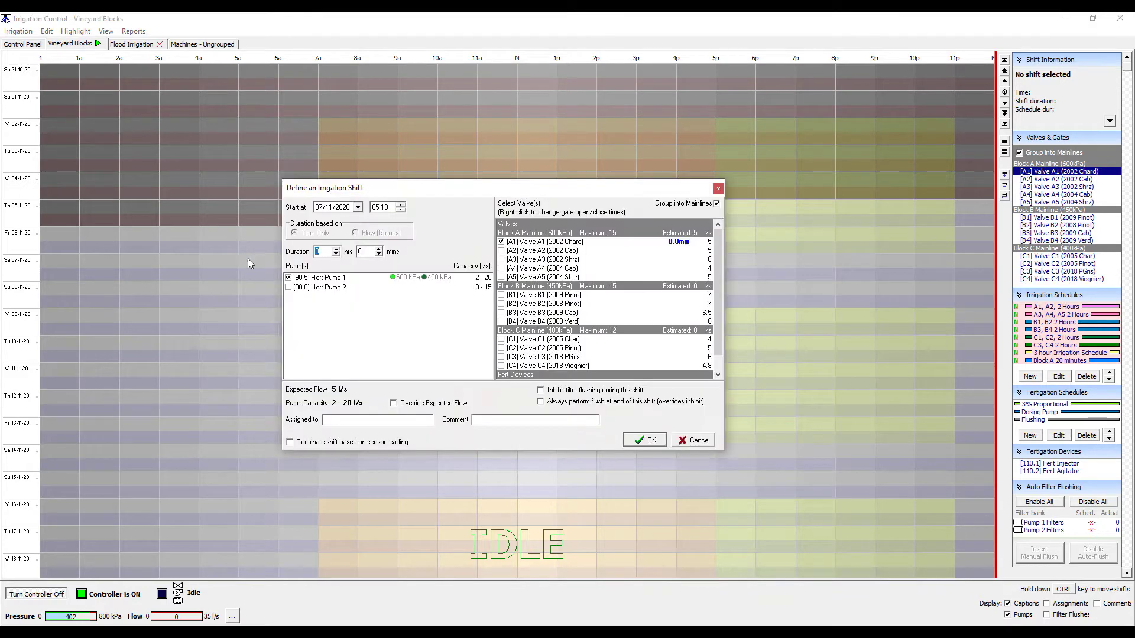
pyautogui.click(501, 259)
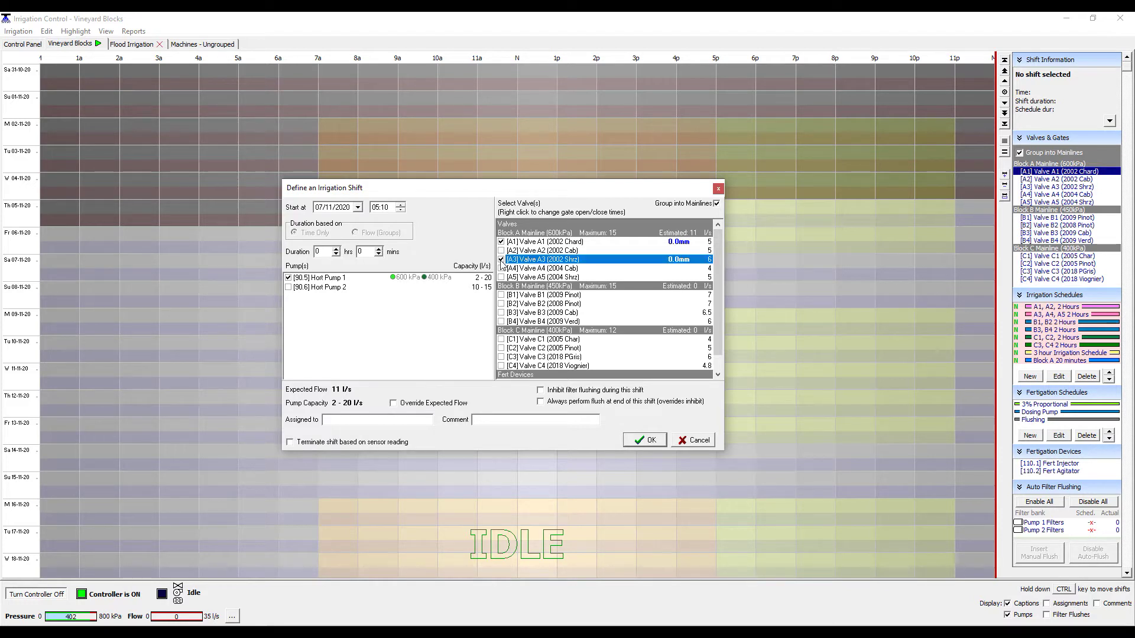
pyautogui.click(336, 249)
pyautogui.click(336, 249)
pyautogui.click(639, 442)
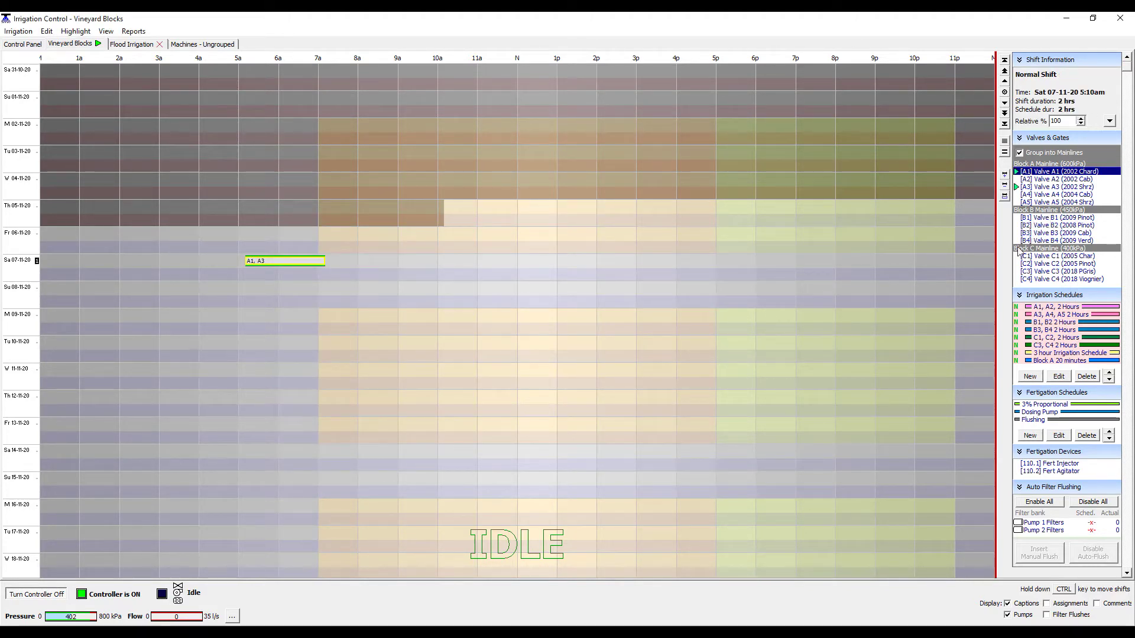
# Define a 2-hour shift for valves B1 and B3 starting 07/11/2020 at 07:25.
pyautogui.click(1047, 219)
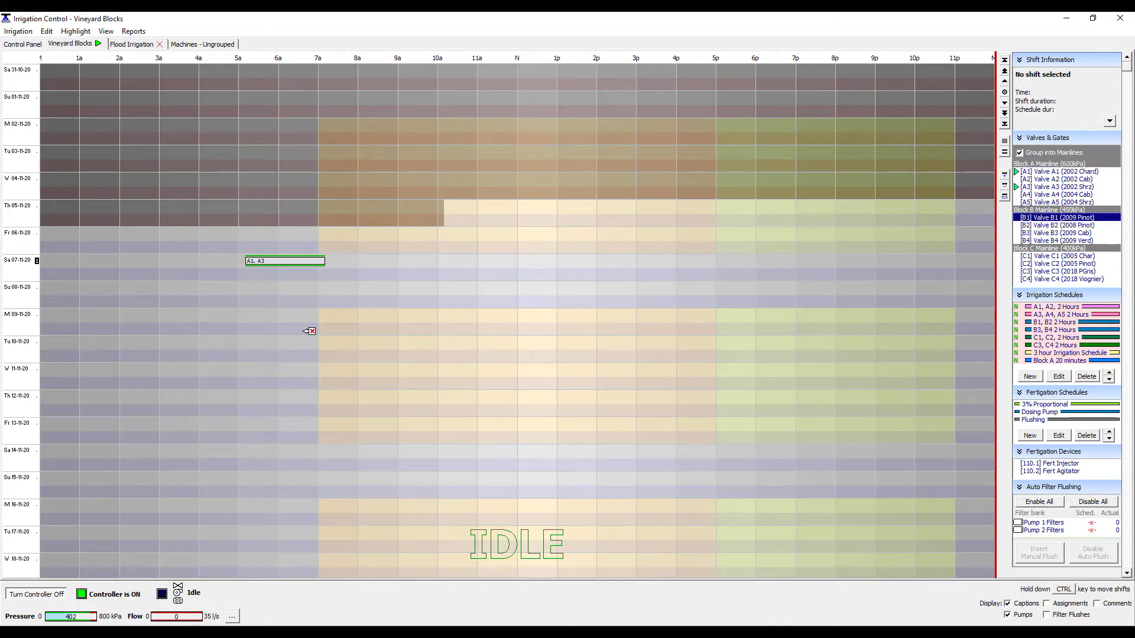
pyautogui.doubleClick(337, 261)
pyautogui.doubleClick(336, 249)
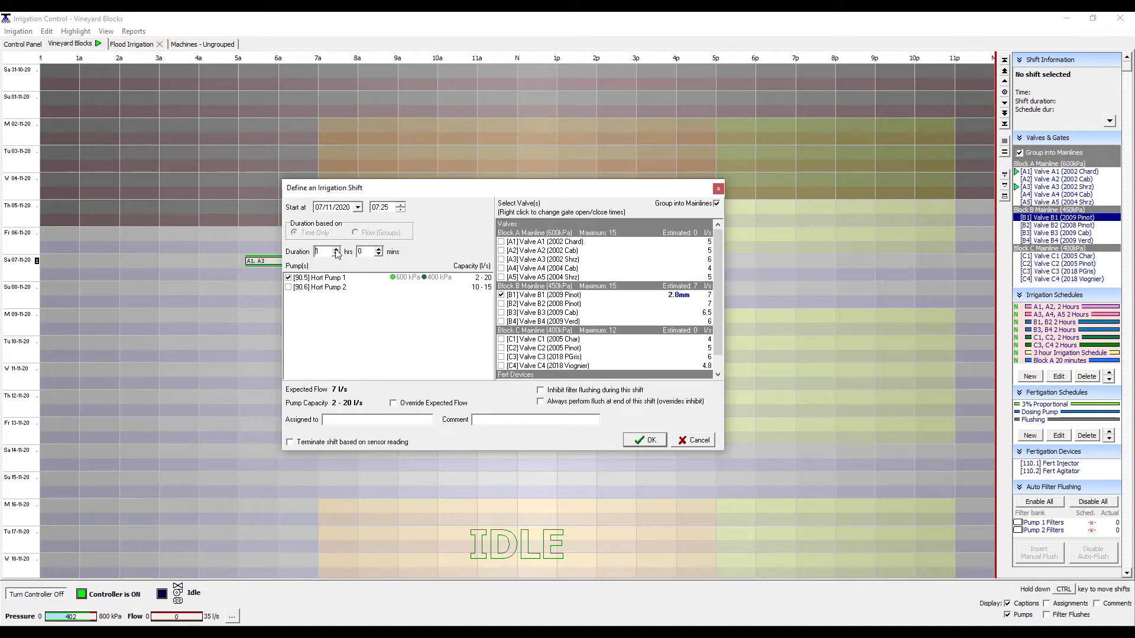
pyautogui.click(501, 312)
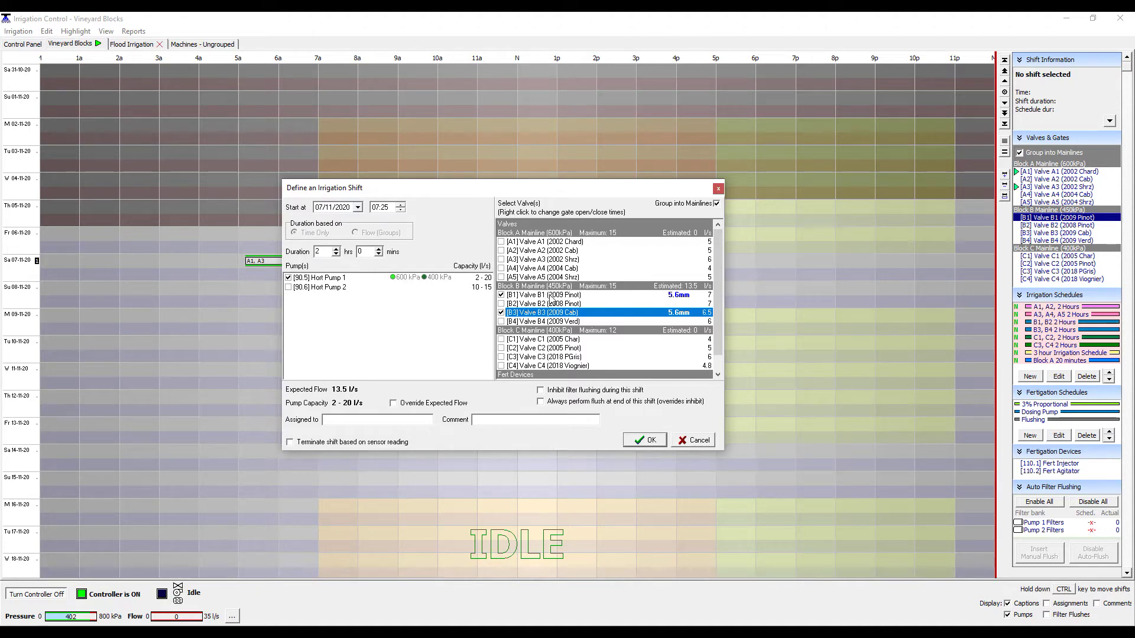
# Set Hort Pump 1's running setpoint to 450 kPa for the B1, B3 shift and save the shift.
pyautogui.rightClick(406, 280)
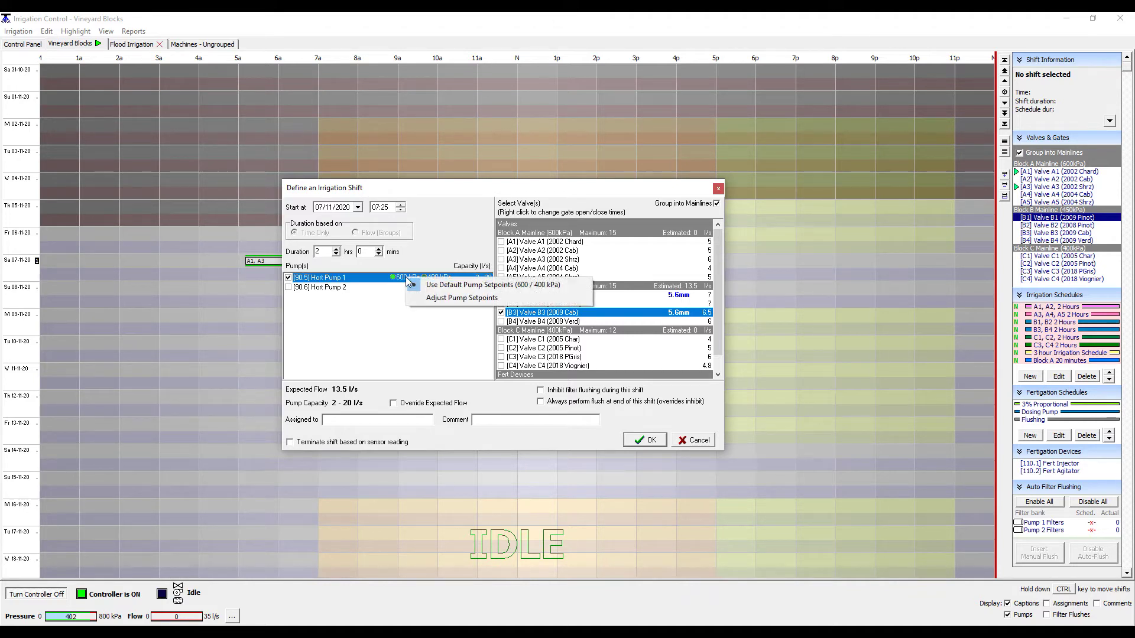
pyautogui.click(455, 299)
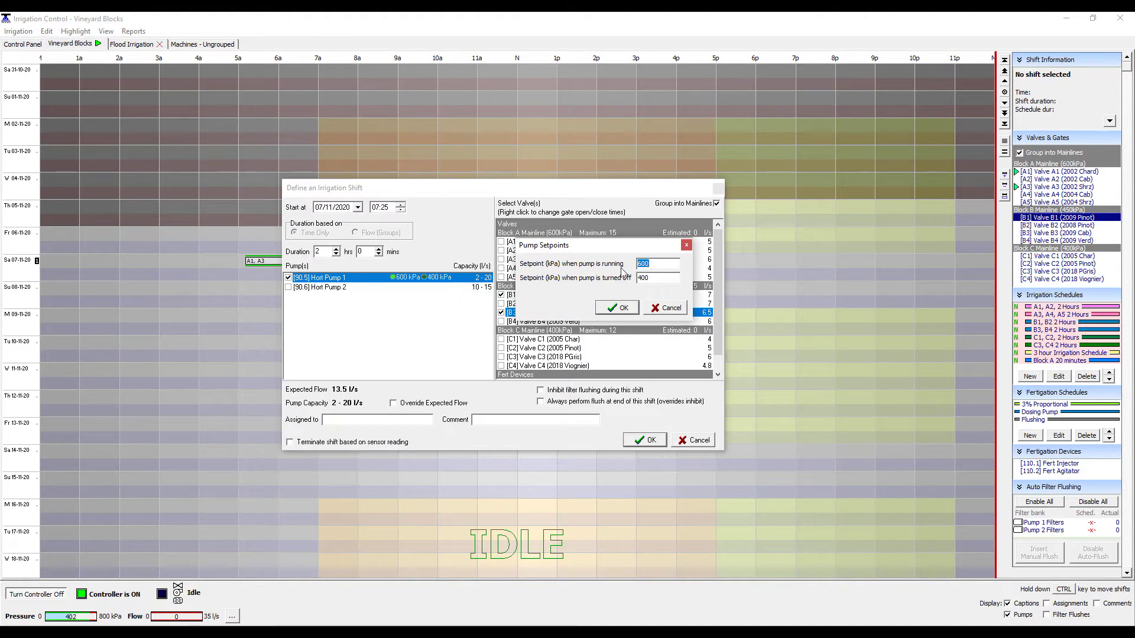
pyautogui.write('450')
pyautogui.click(622, 309)
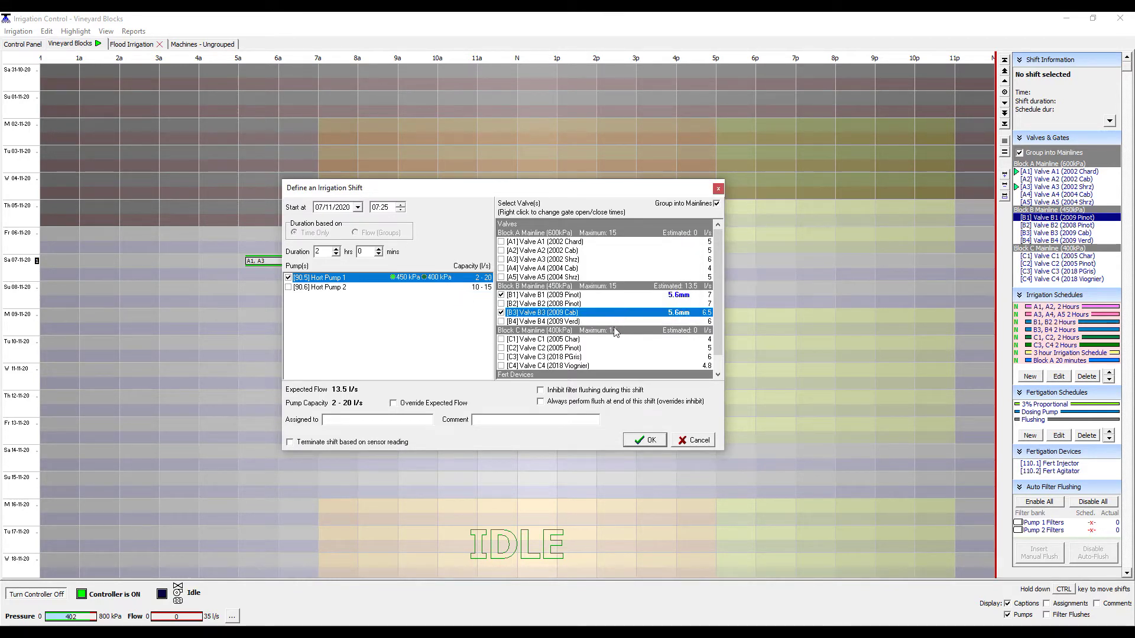
pyautogui.click(643, 440)
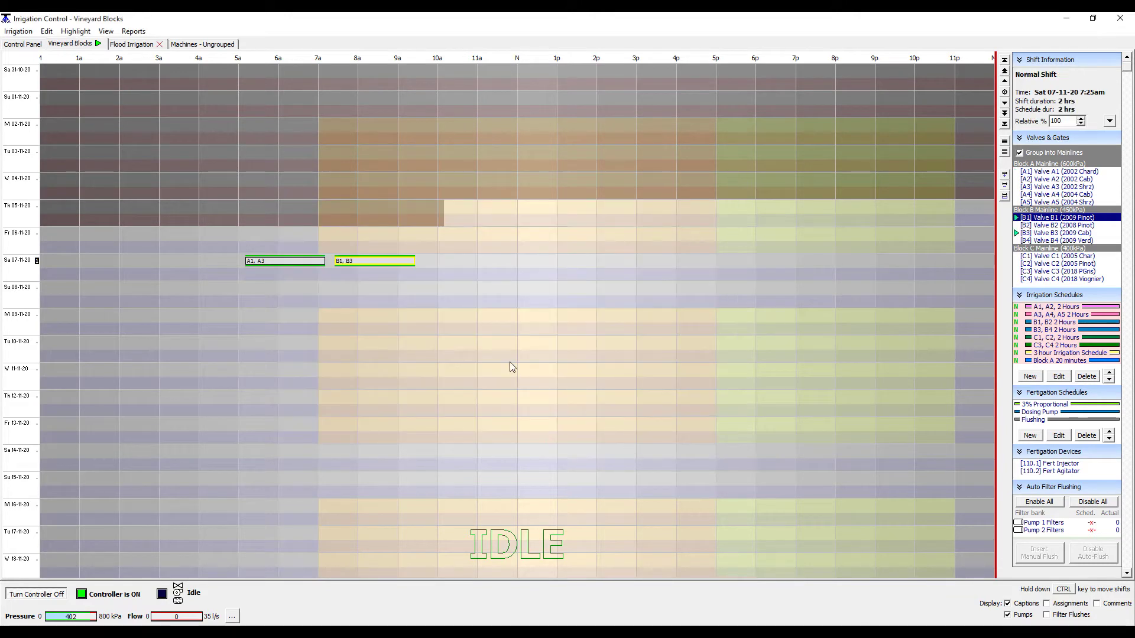
# Define a 2-hour shift for valves C1 and C3 starting 07/11/2020 at 10:00.
pyautogui.moveTo(1049, 260); pyautogui.dragTo(438, 266)
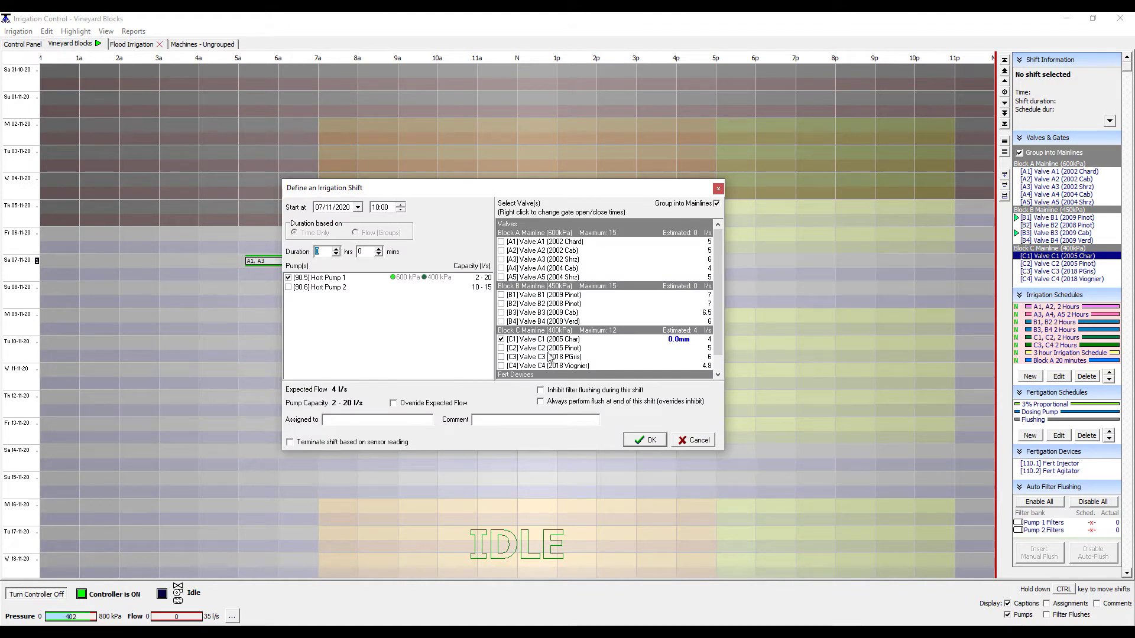
pyautogui.click(501, 358)
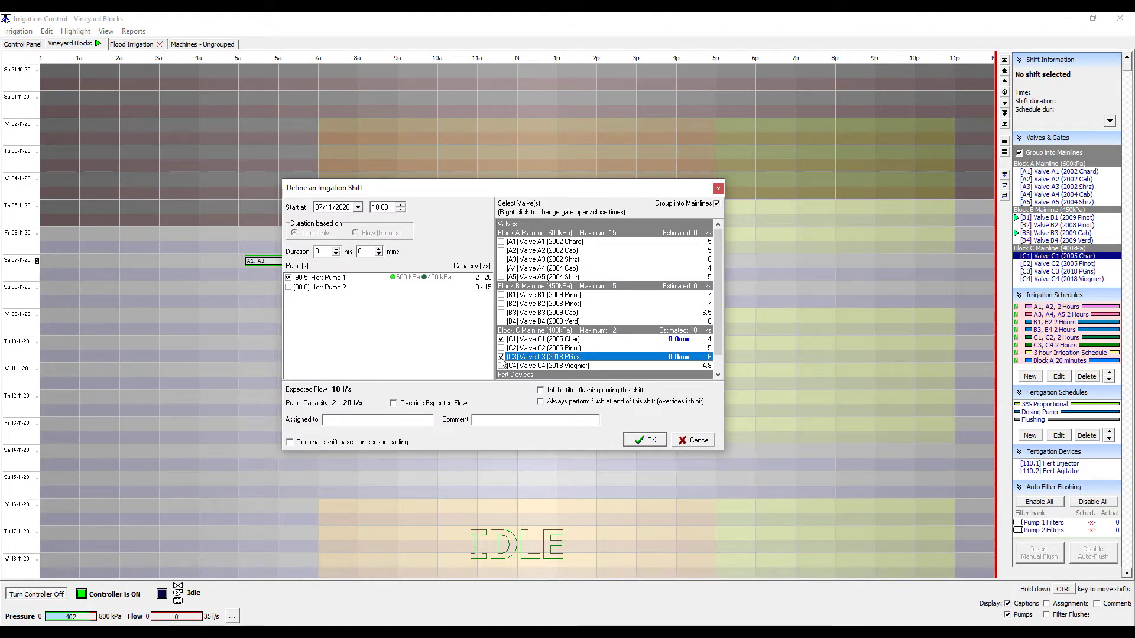
pyautogui.click(336, 249)
pyautogui.click(336, 249)
# Set Hort Pump 1's running setpoint to 400 kPa for the C1, C3 shift and save the shift.
pyautogui.rightClick(411, 278)
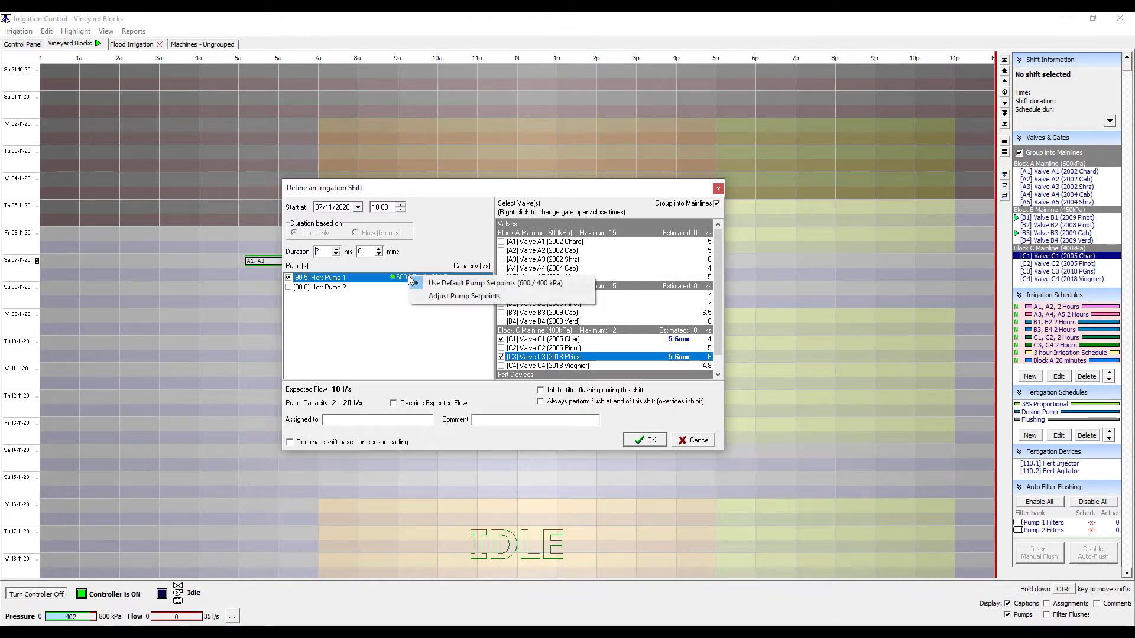
pyautogui.click(433, 297)
pyautogui.write('400')
pyautogui.click(617, 307)
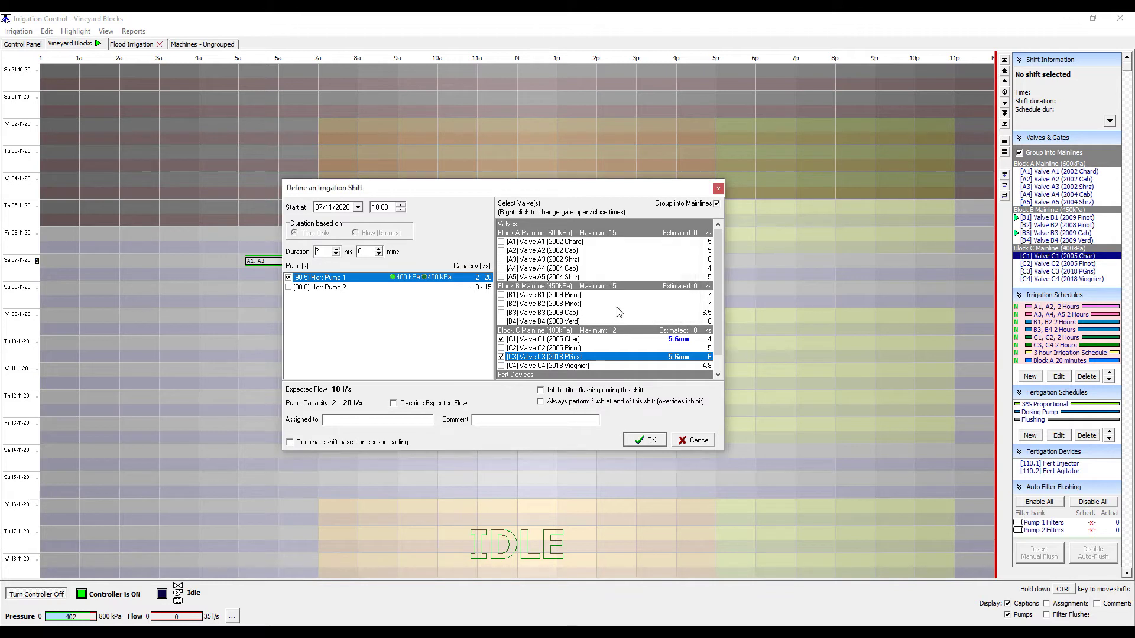
pyautogui.click(644, 441)
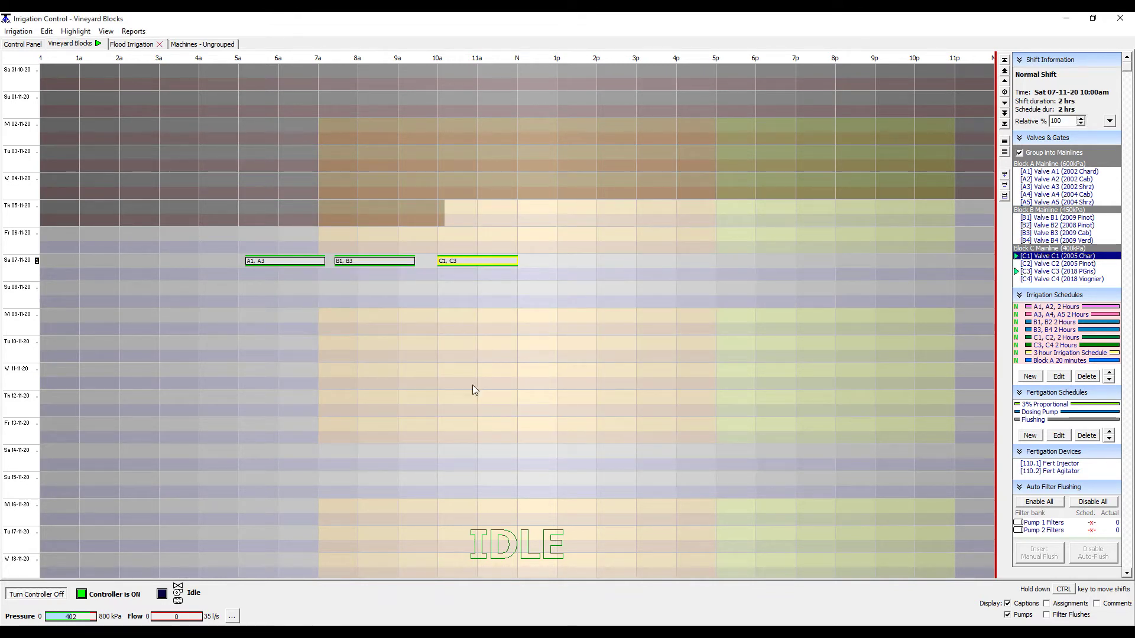
# Link the C1, C3 shift and the B1, B3 shift each to its prior shift.
pyautogui.rightClick(467, 265)
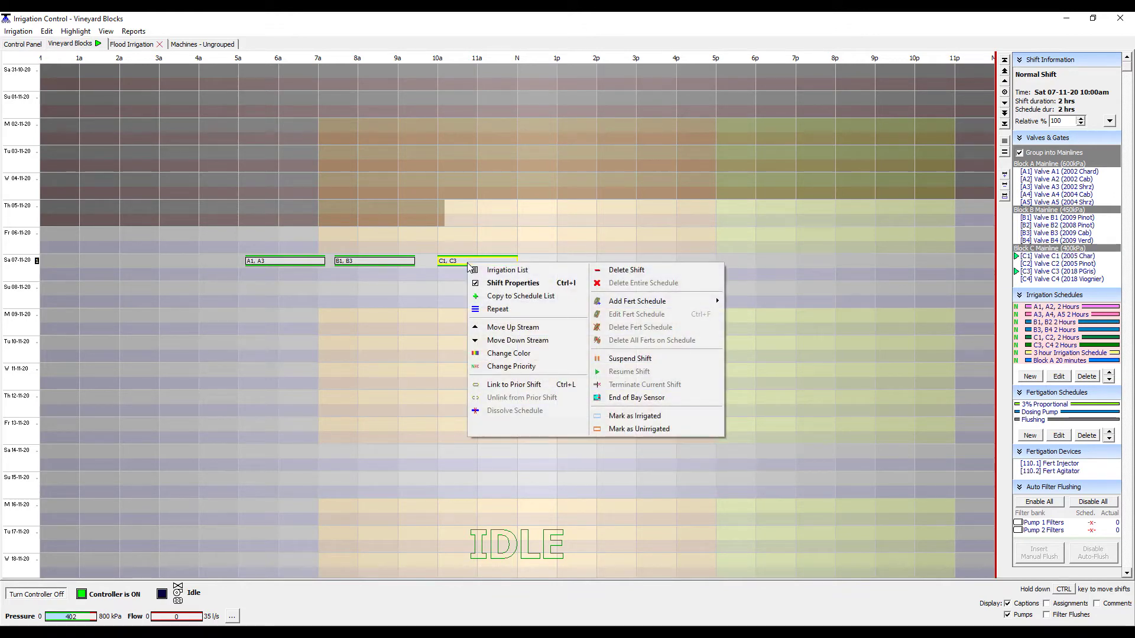
pyautogui.click(514, 385)
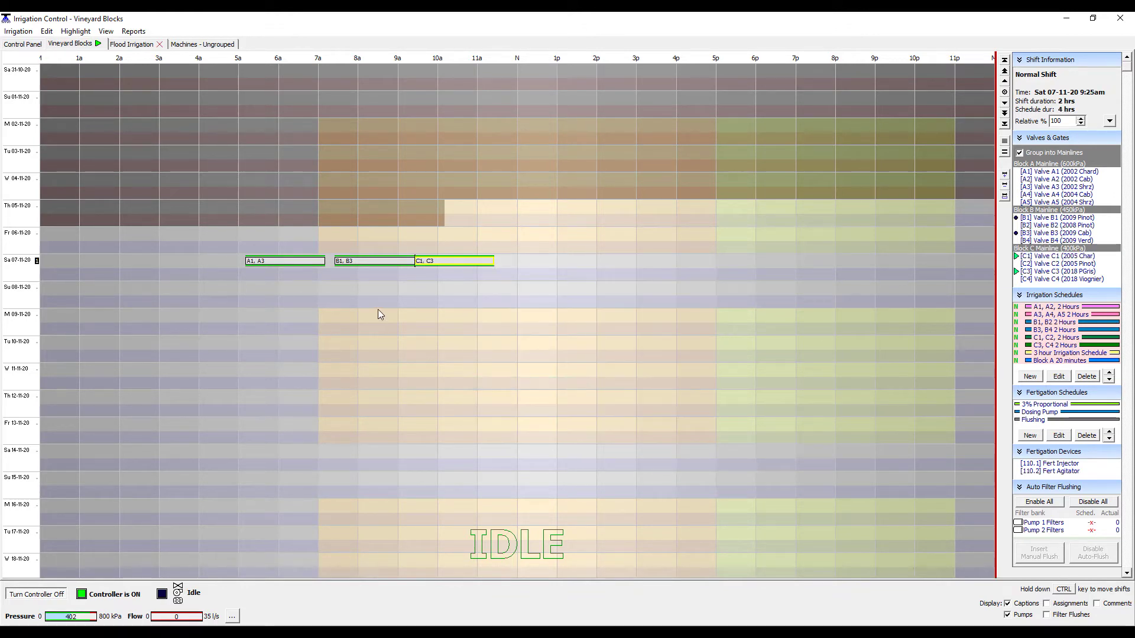
pyautogui.rightClick(361, 261)
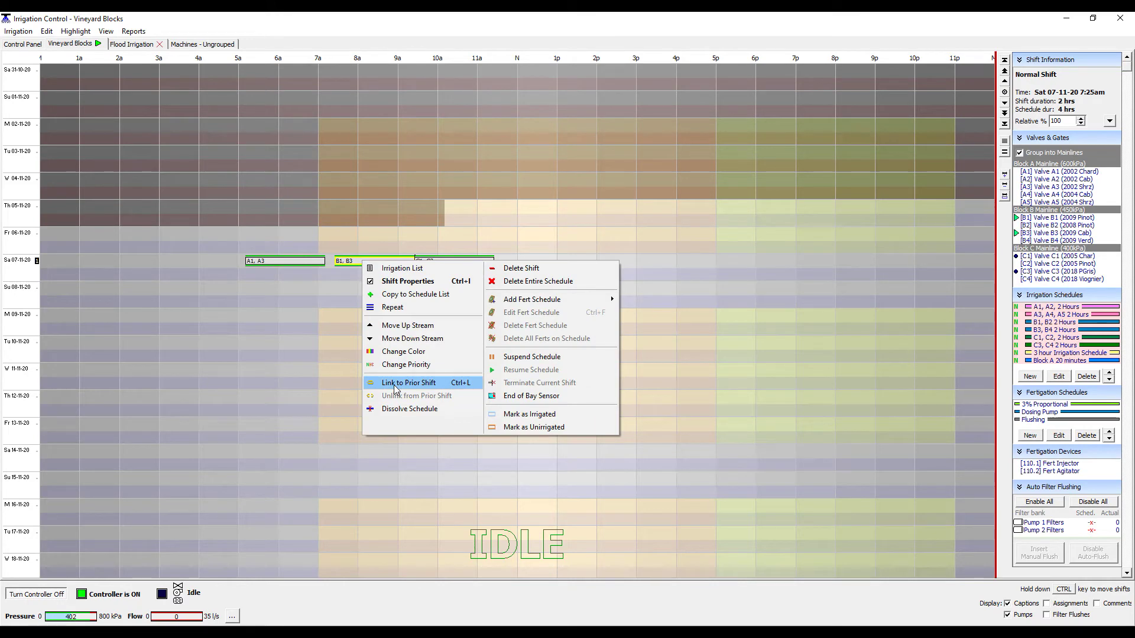
pyautogui.click(394, 385)
# Copy the linked shifts to the schedule list as "2 hour schedule" with a light cyan link colour.
pyautogui.rightClick(297, 259)
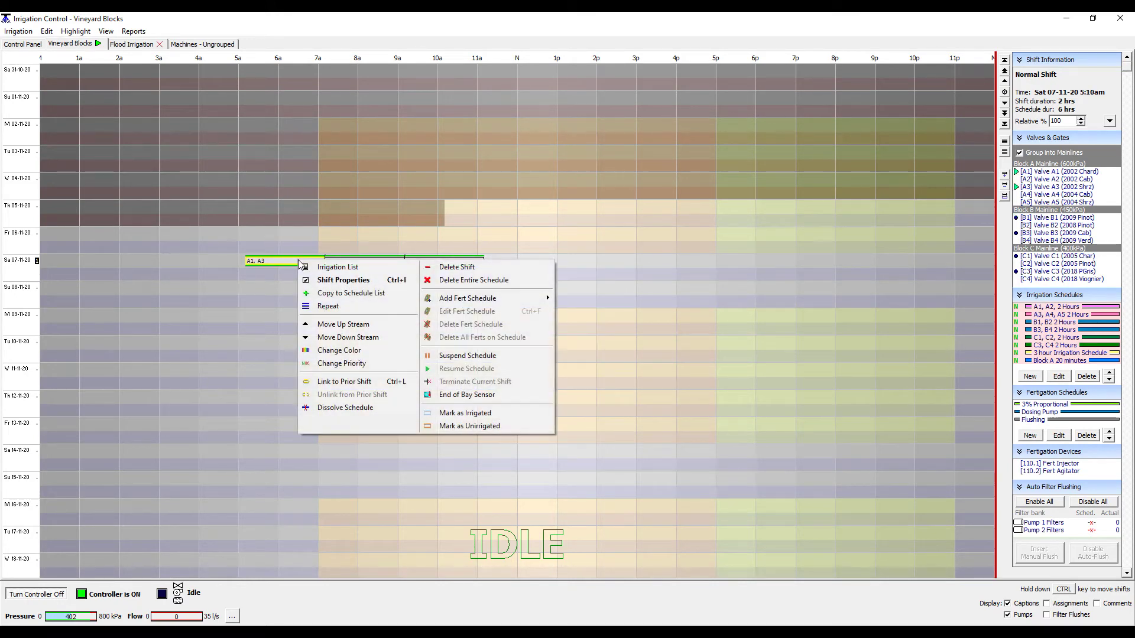
pyautogui.click(348, 294)
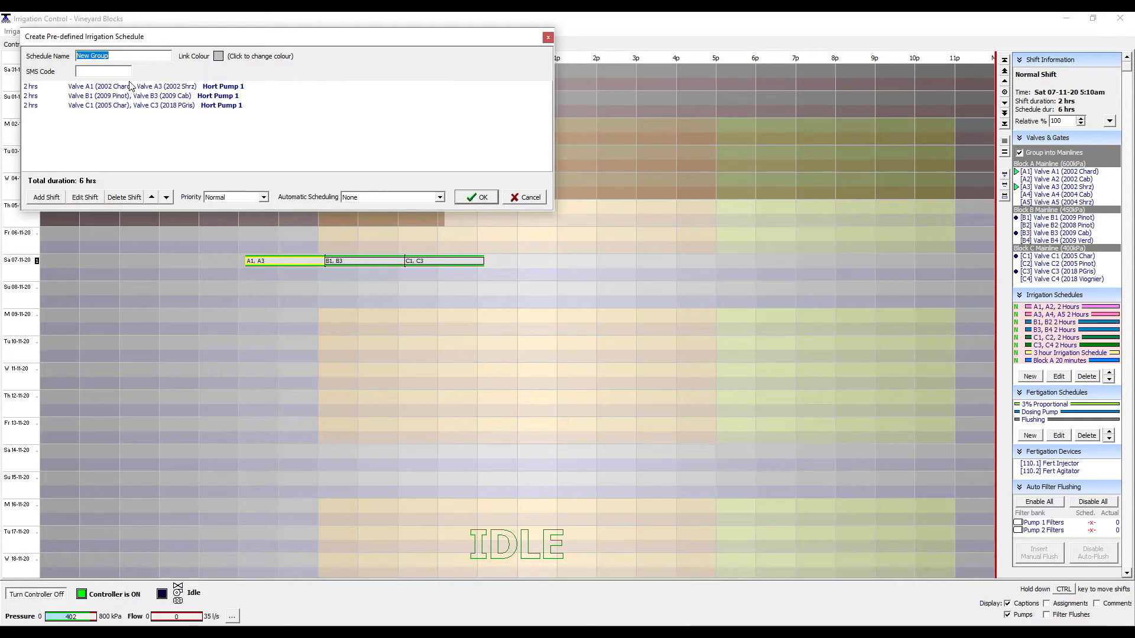
pyautogui.write('2 hour schedule')
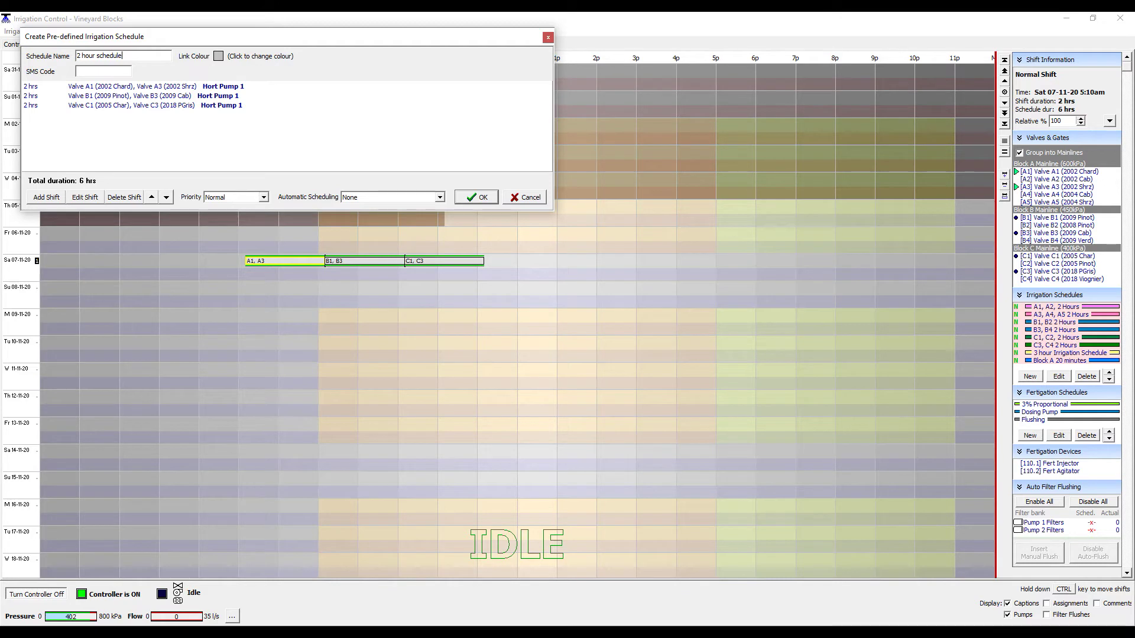
pyautogui.click(218, 56)
pyautogui.click(574, 195)
pyautogui.click(522, 342)
pyautogui.click(476, 197)
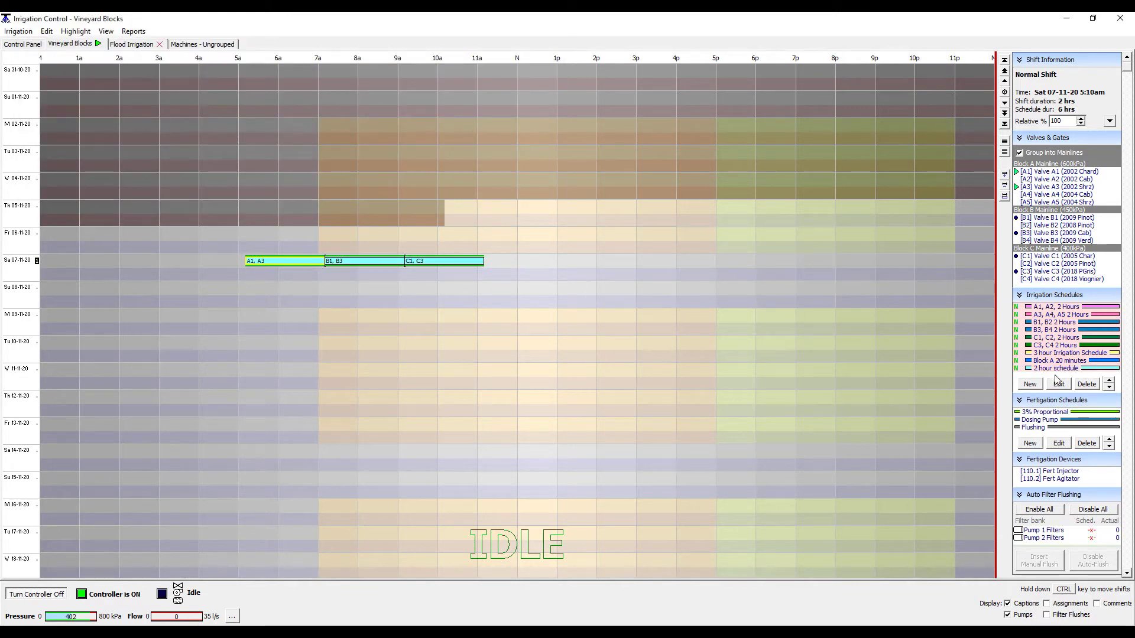
# Add the comment "600 kPa" to the A1, A3 shift of the predefined 2 hour schedule.
pyautogui.click(1046, 371)
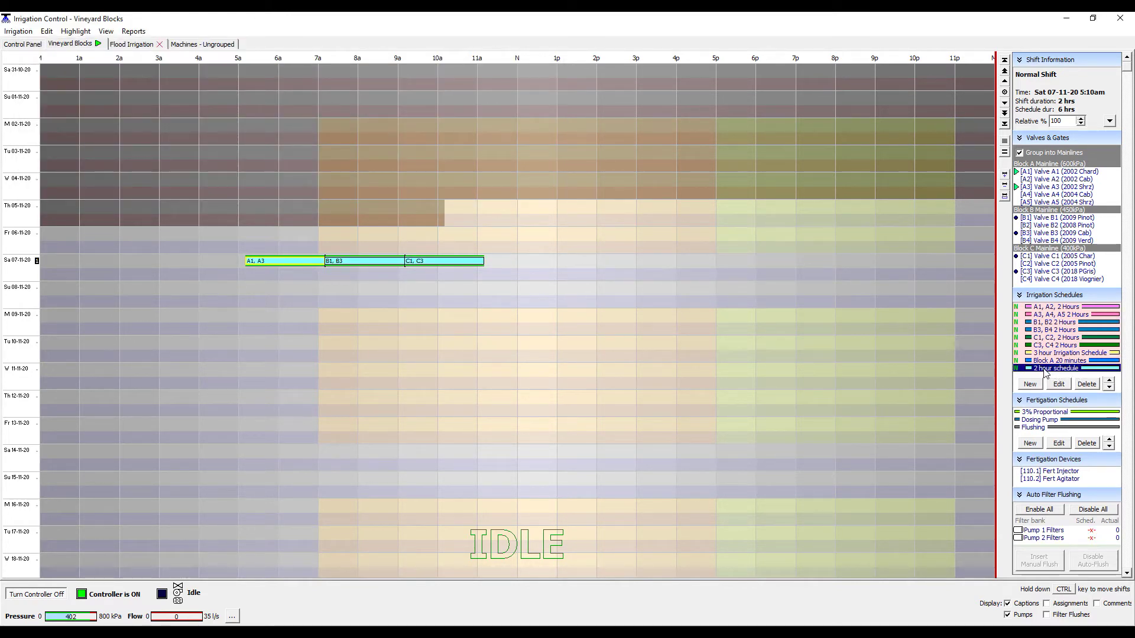
pyautogui.doubleClick(1045, 371)
pyautogui.click(100, 87)
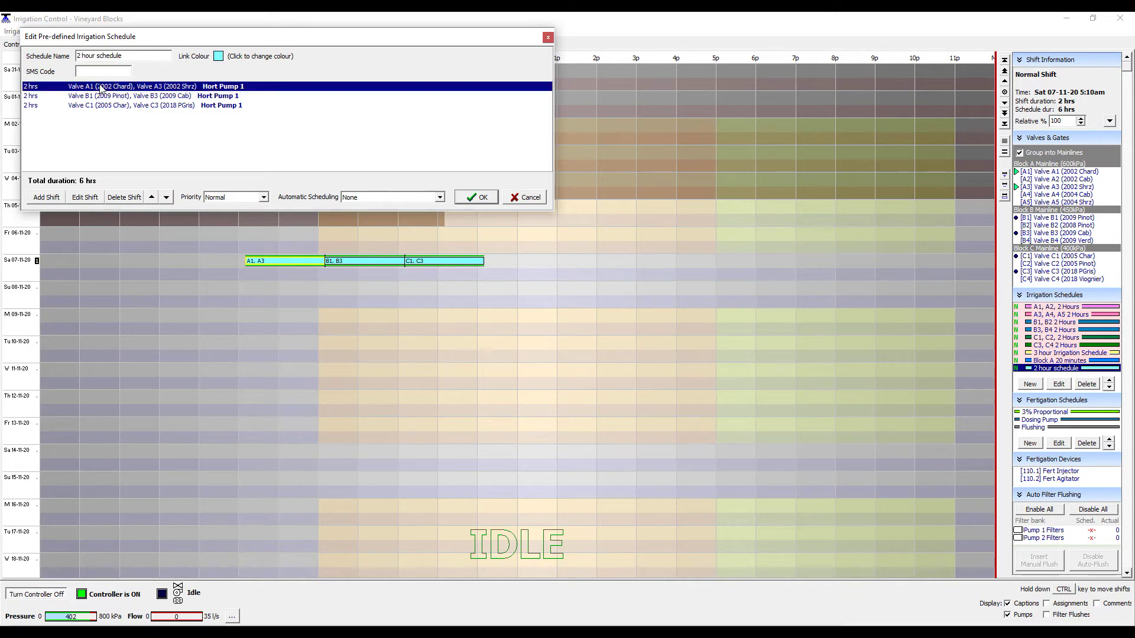
pyautogui.doubleClick(100, 87)
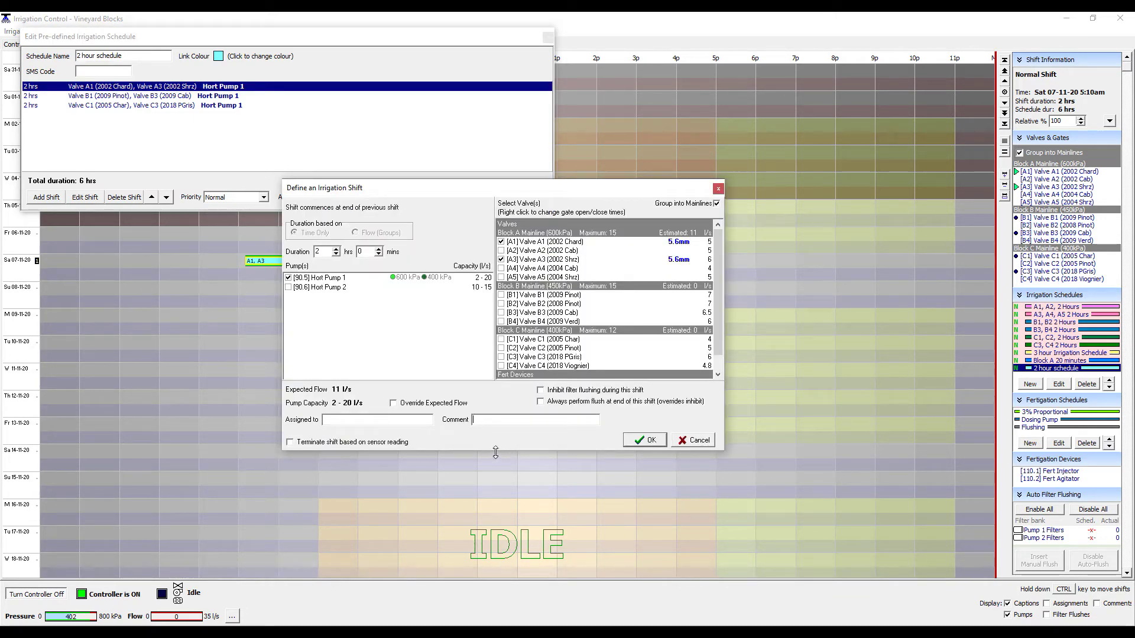
pyautogui.write('600 kPa')
pyautogui.click(650, 441)
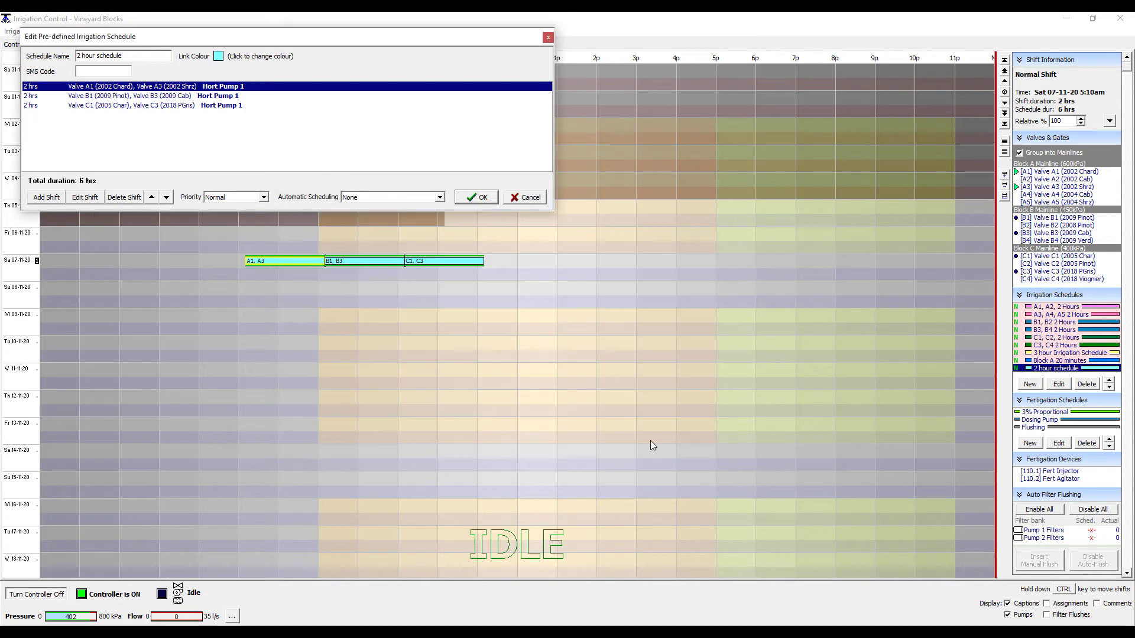
# Add the comment "450 kPa" to the B1, B3 shift of the 2 hour schedule.
pyautogui.doubleClick(139, 96)
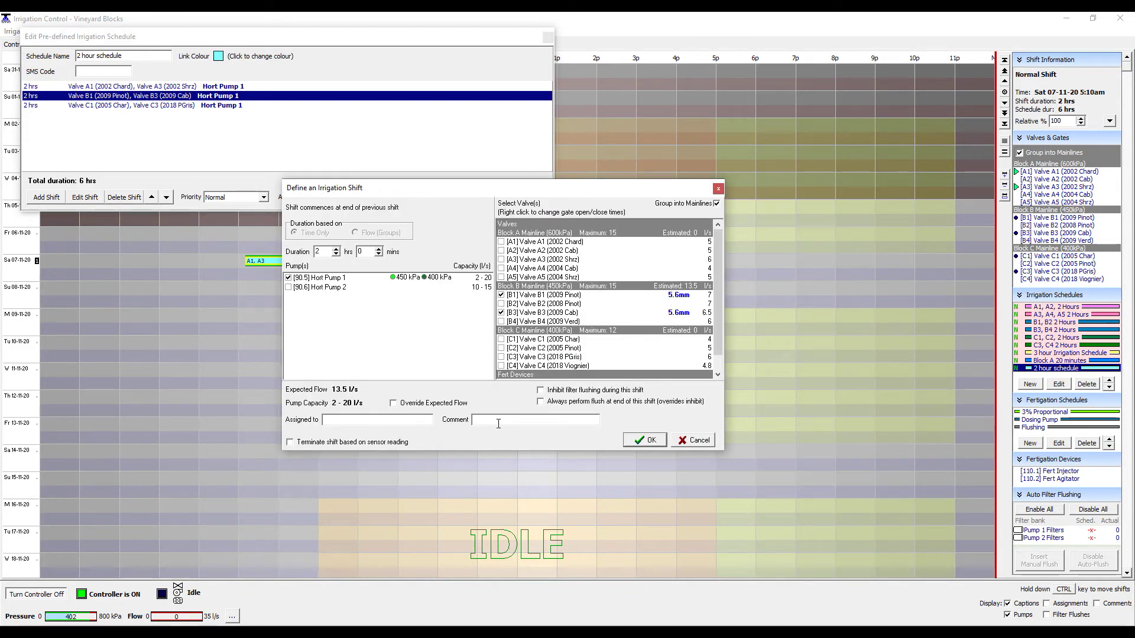
pyautogui.click(475, 420)
pyautogui.write('450 kPa')
pyautogui.click(644, 440)
# Add the comment "400 kPa" to the C1, C3 shift and save the edited 2 hour schedule.
pyautogui.doubleClick(143, 106)
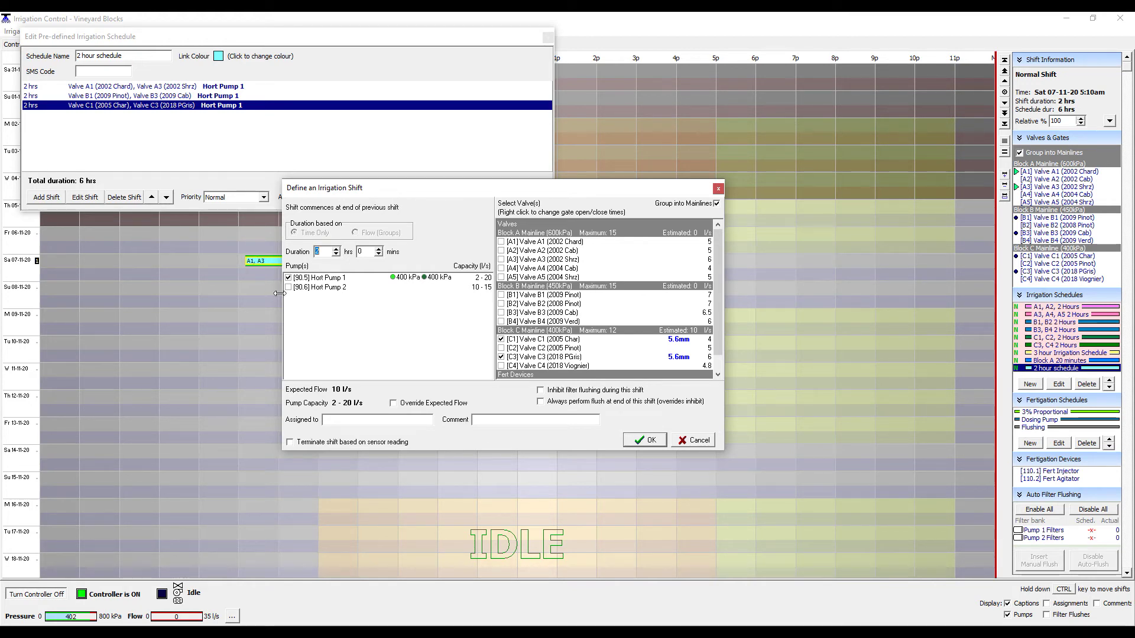
pyautogui.click(487, 421)
pyautogui.write('400 kPa')
pyautogui.click(644, 439)
pyautogui.click(474, 198)
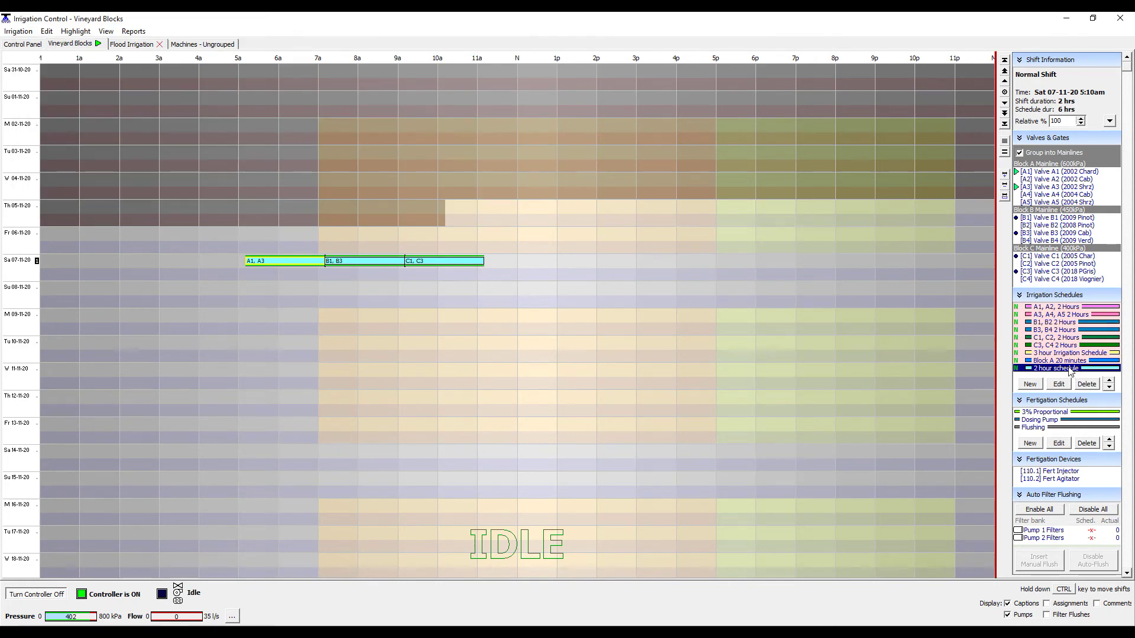
# Place the 2 hour schedule on Monday 09-11-20 at 1:00am and display shift comments instead of captions.
pyautogui.moveTo(1069, 372); pyautogui.dragTo(91, 316)
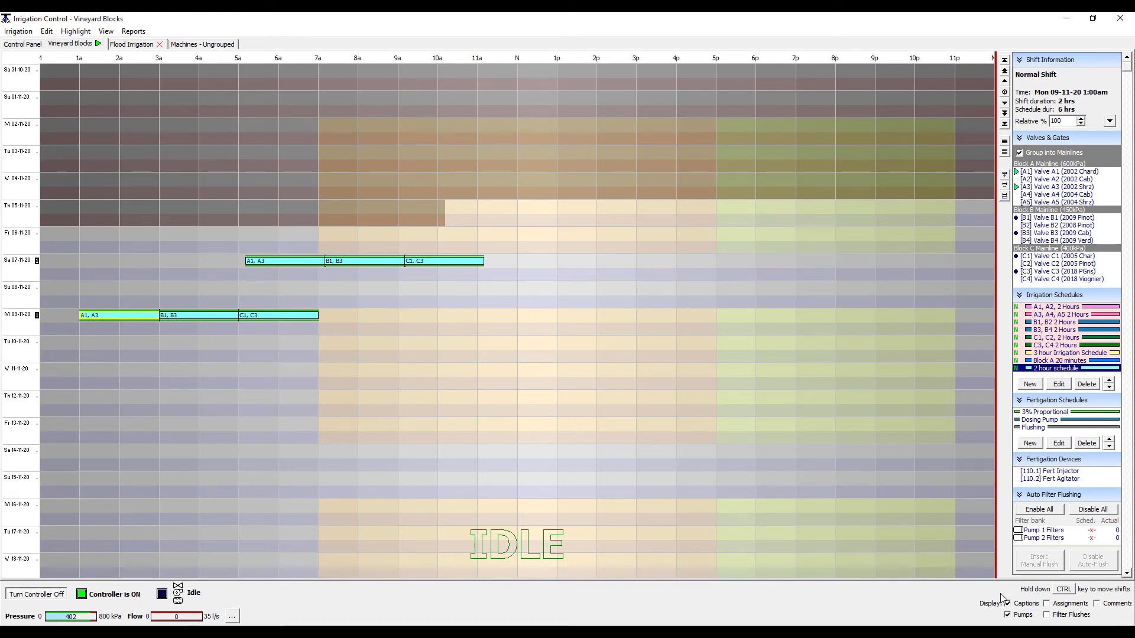
pyautogui.click(1097, 604)
pyautogui.click(1008, 605)
pyautogui.click(1094, 605)
pyautogui.click(1096, 605)
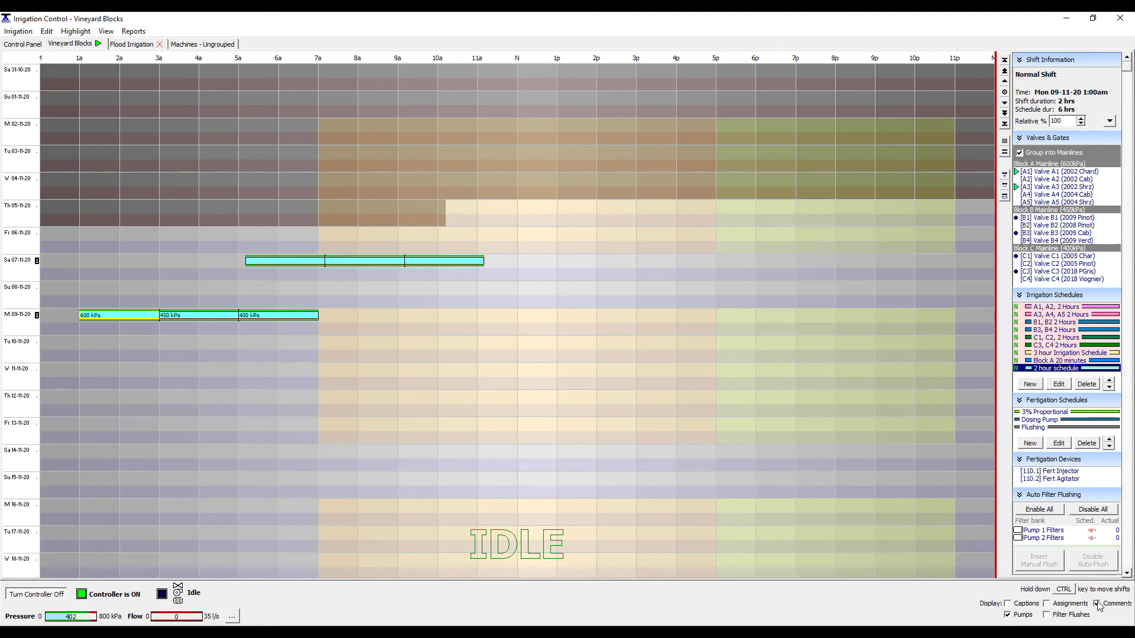